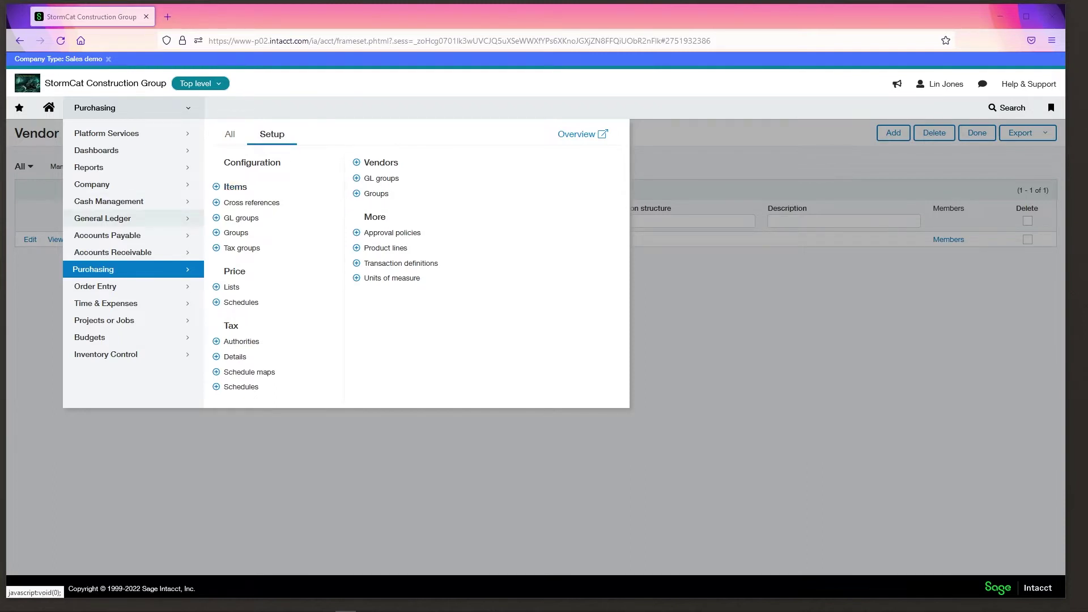
Step: Open a new General Ledger journal entry and view the Item dimension choices in the first line's details
left_click(113, 219)
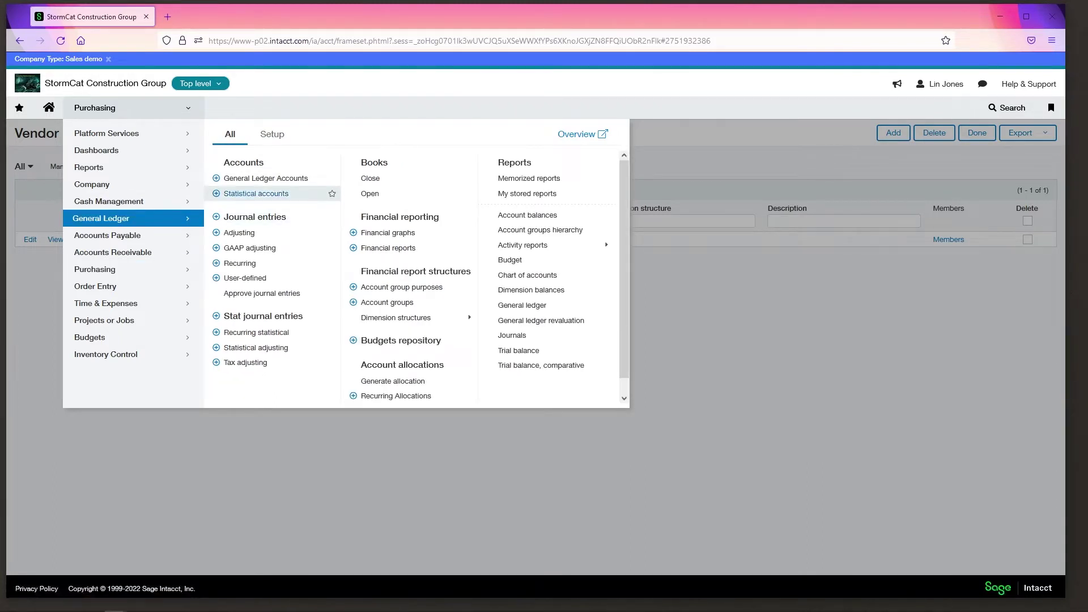
left_click(255, 216)
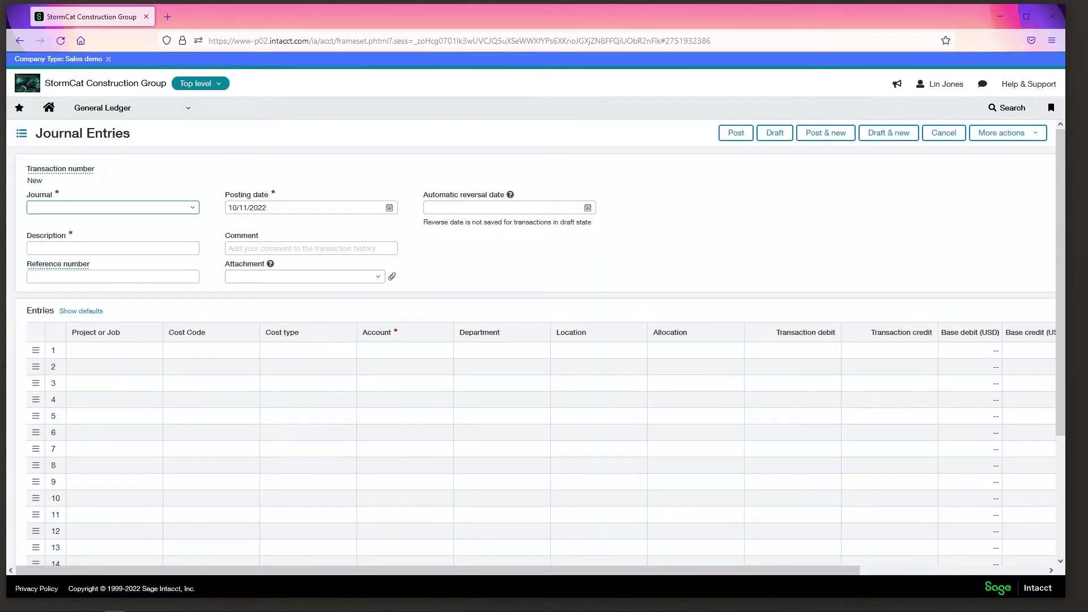
left_click(308, 351)
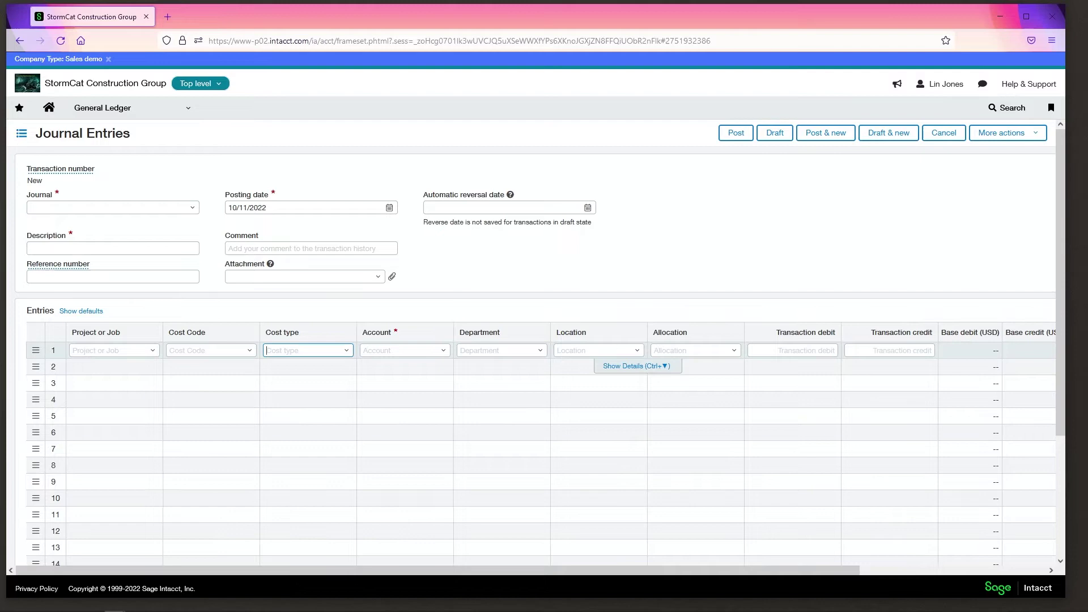
key("ctrl+Down")
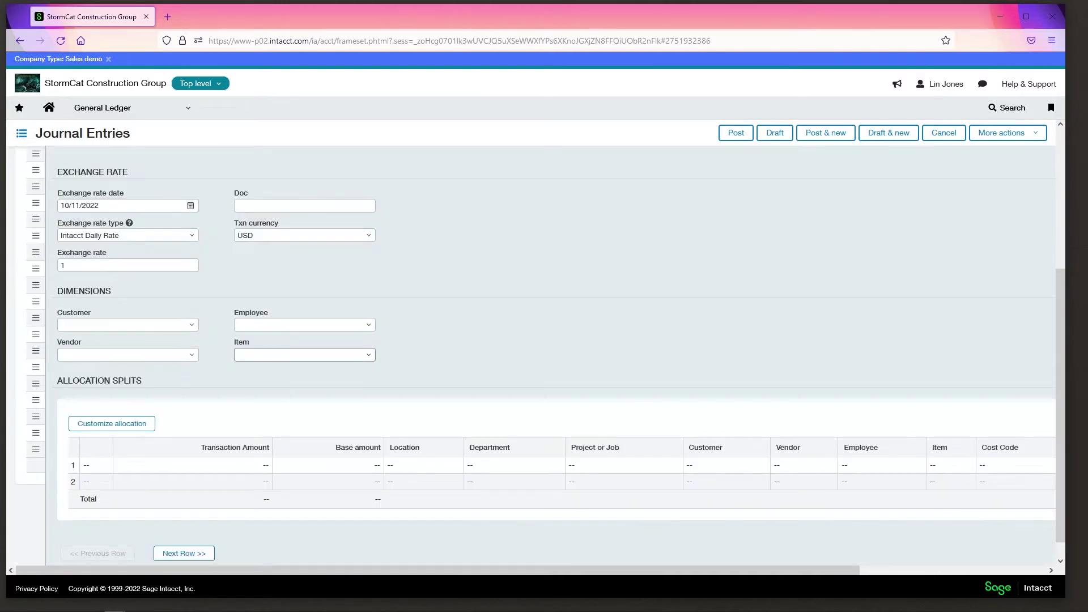
left_click(369, 355)
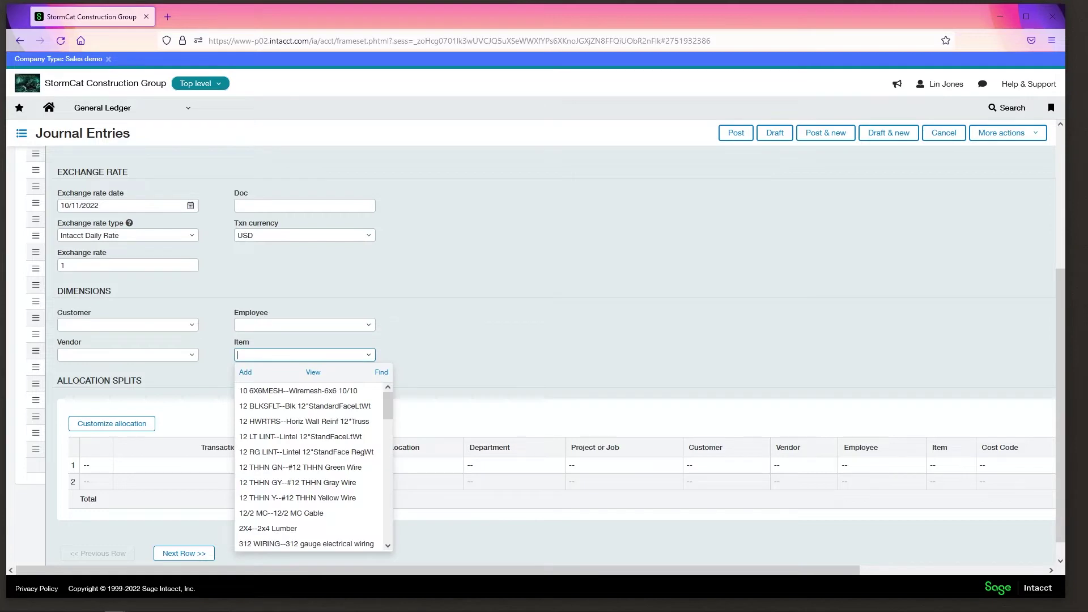
left_click(464, 347)
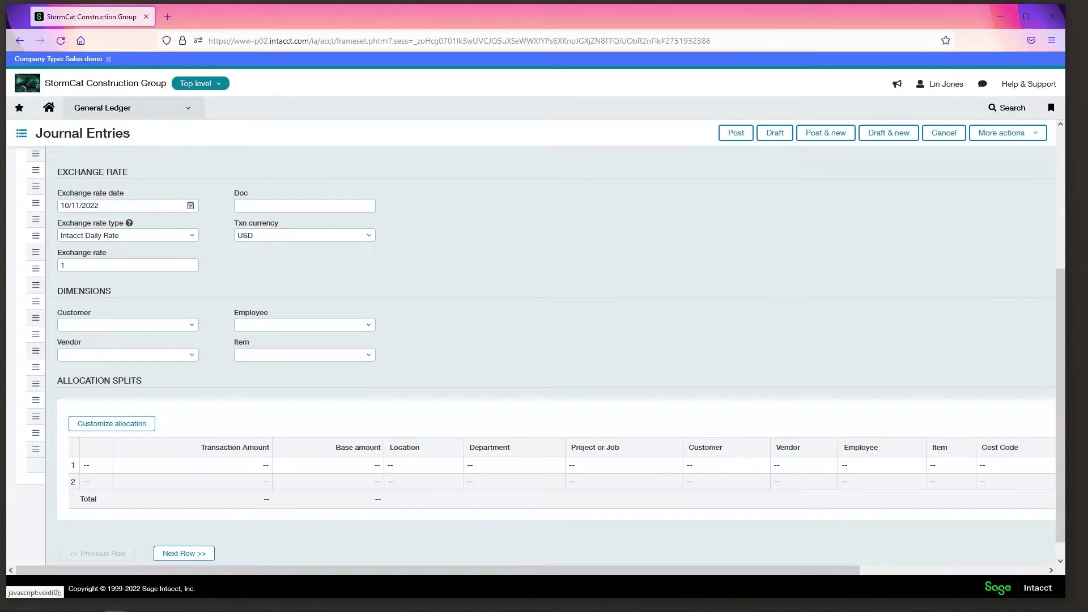
Step: Open the "Profil and Loss - Detail - Vendor" financial report for editing and view the Item options in its dimension filters
left_click(131, 108)
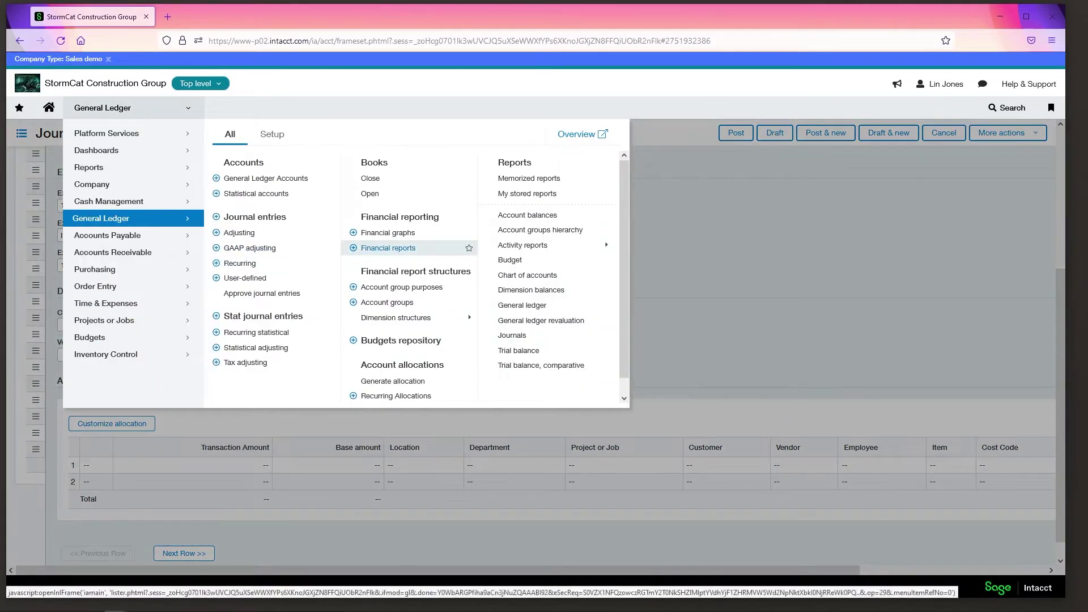
left_click(388, 248)
left_click(555, 348)
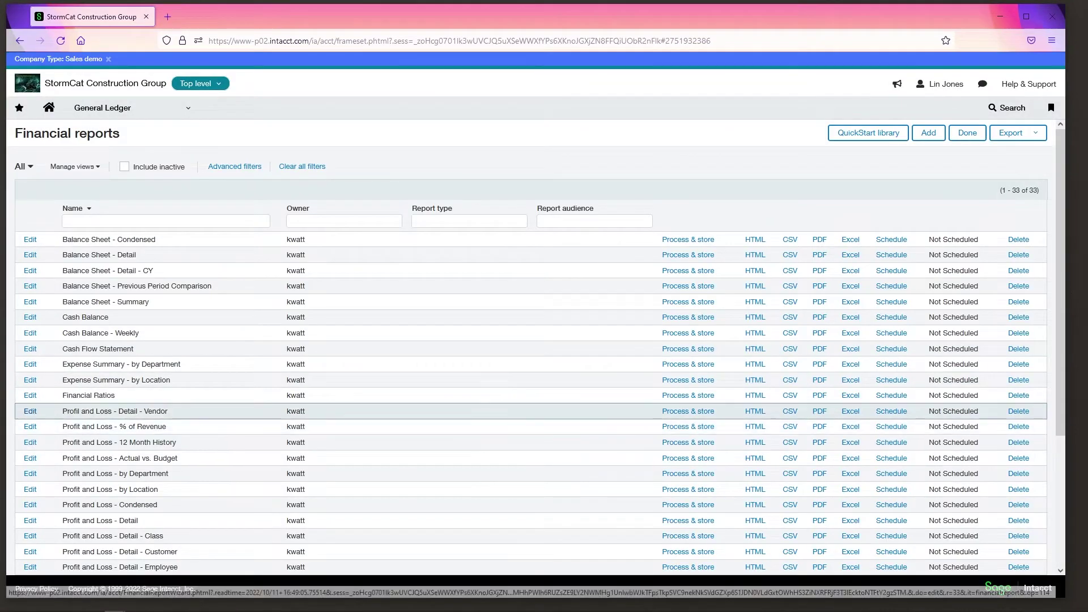
left_click(30, 411)
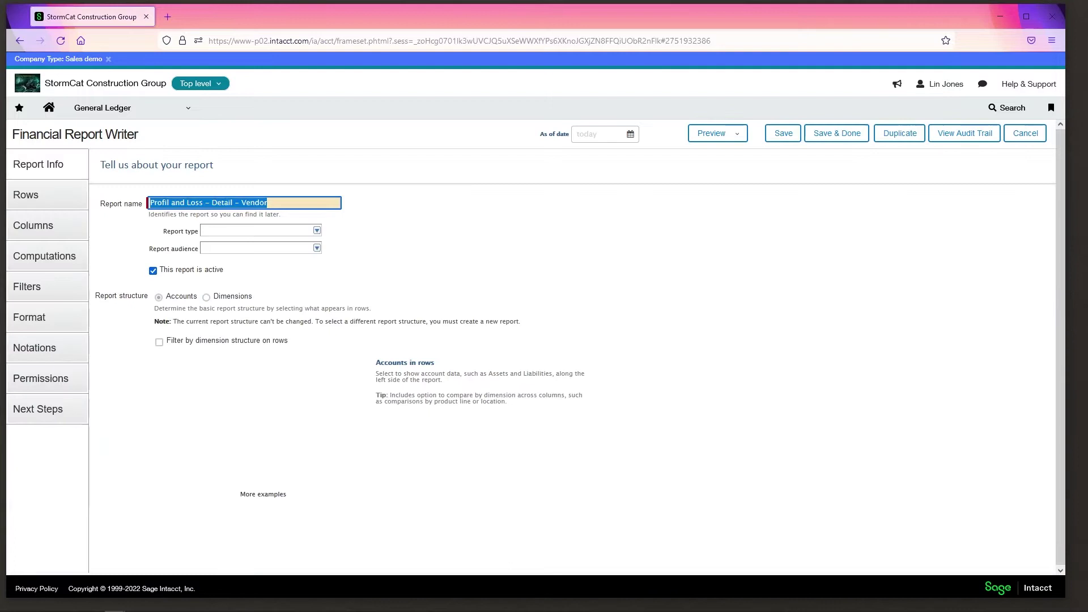
left_click(47, 286)
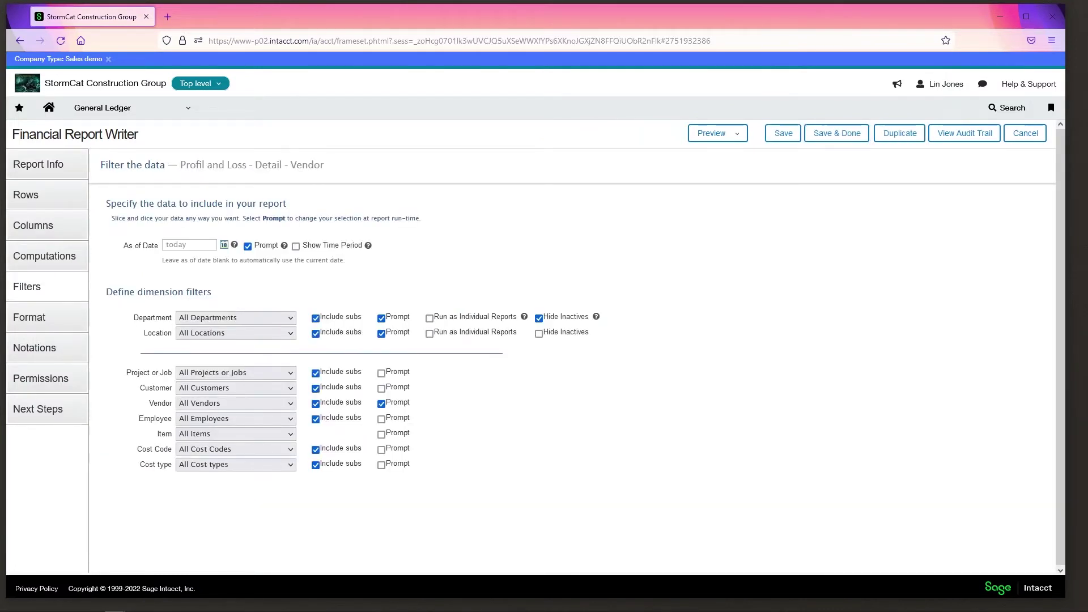
left_click(236, 434)
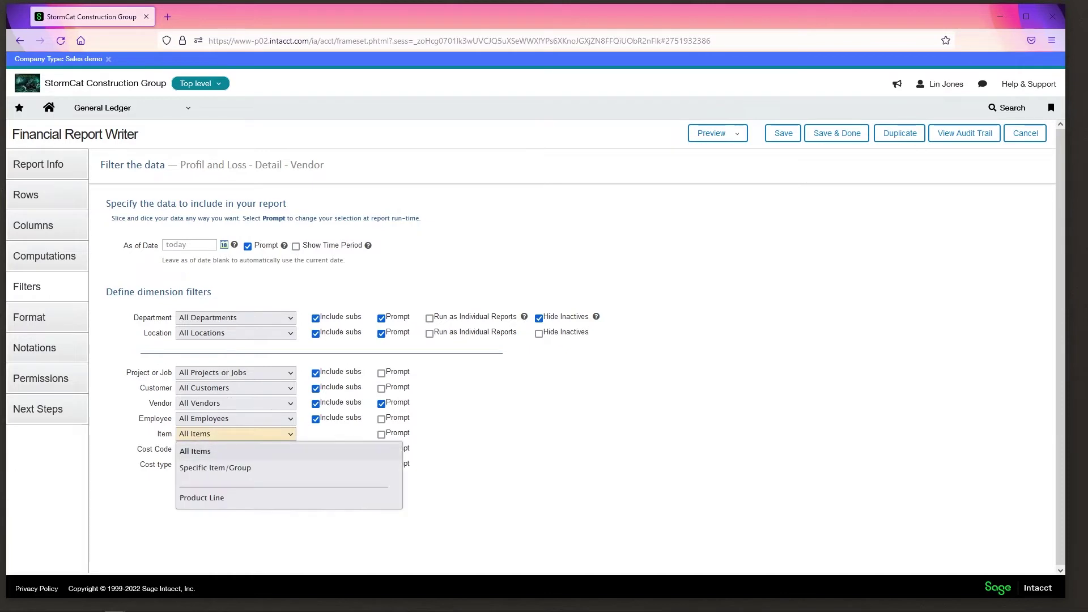
key("Escape")
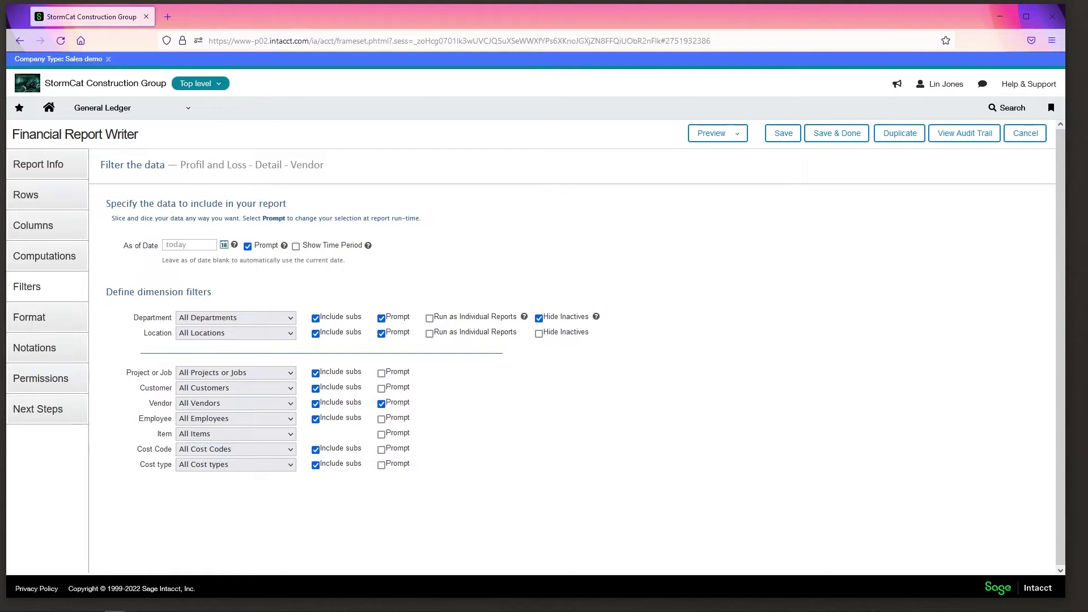
Step: Filter the report by the specific location GC--StormCat General Construction, trying its Include subs option off and back on
left_click(236, 333)
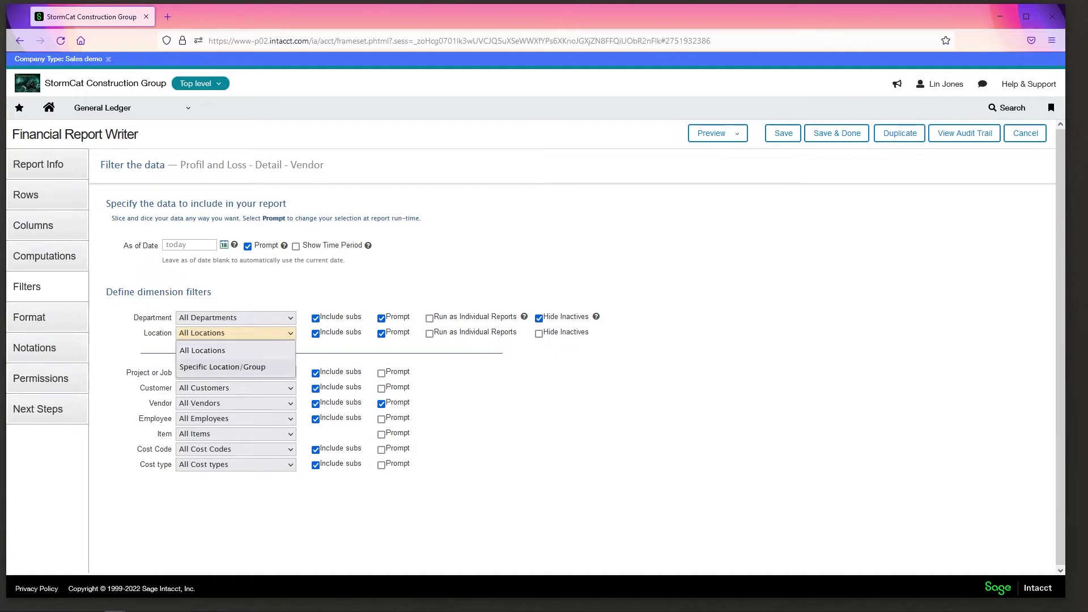
left_click(223, 367)
left_click(372, 348)
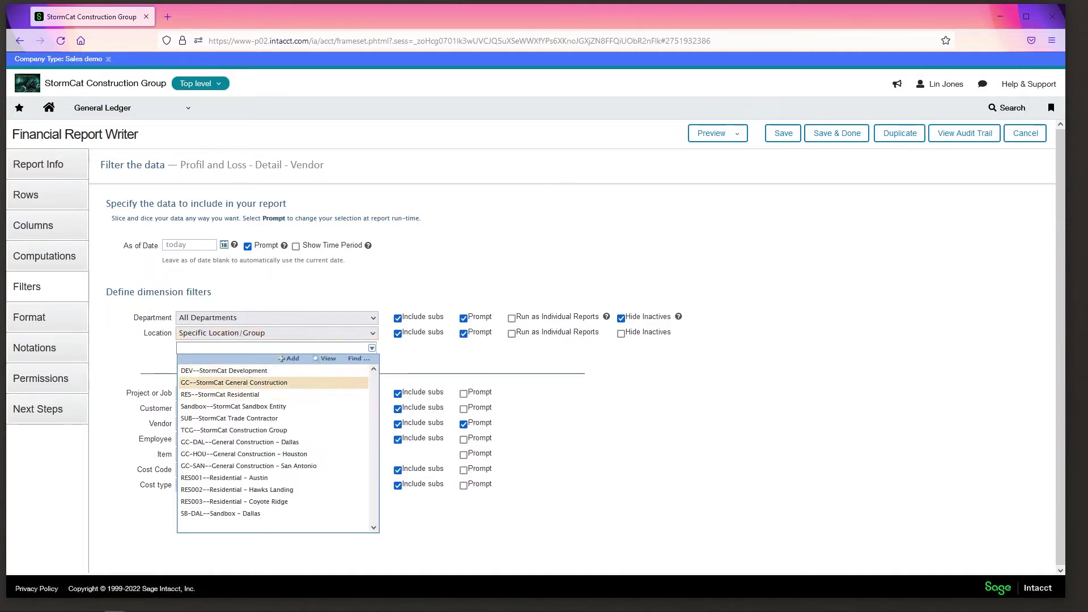
left_click(234, 383)
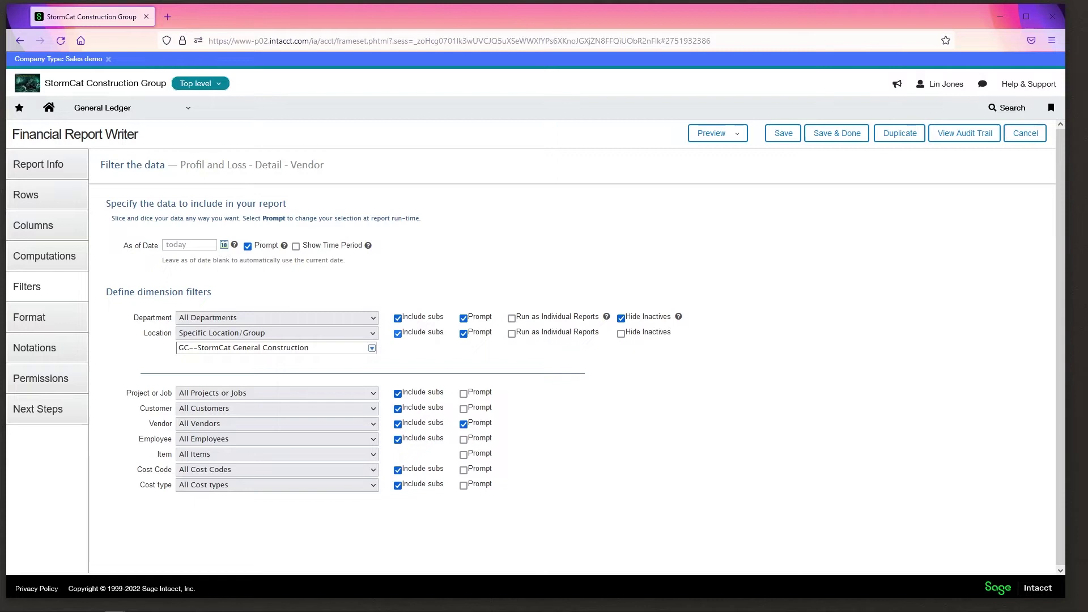
left_click(398, 334)
left_click(340, 348)
left_click_drag(309, 348, 177, 349)
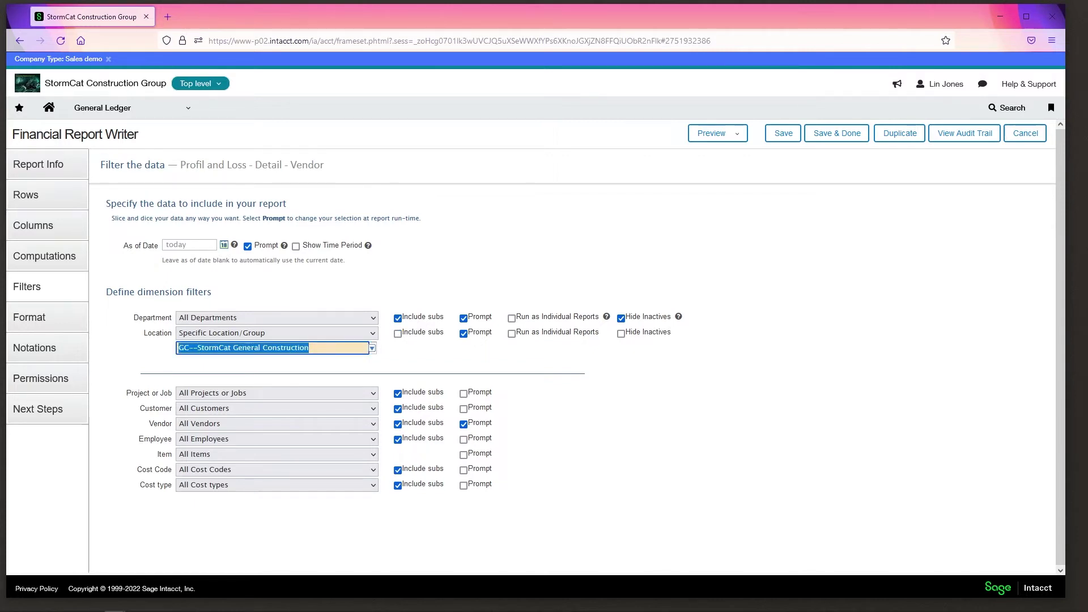
left_click(398, 334)
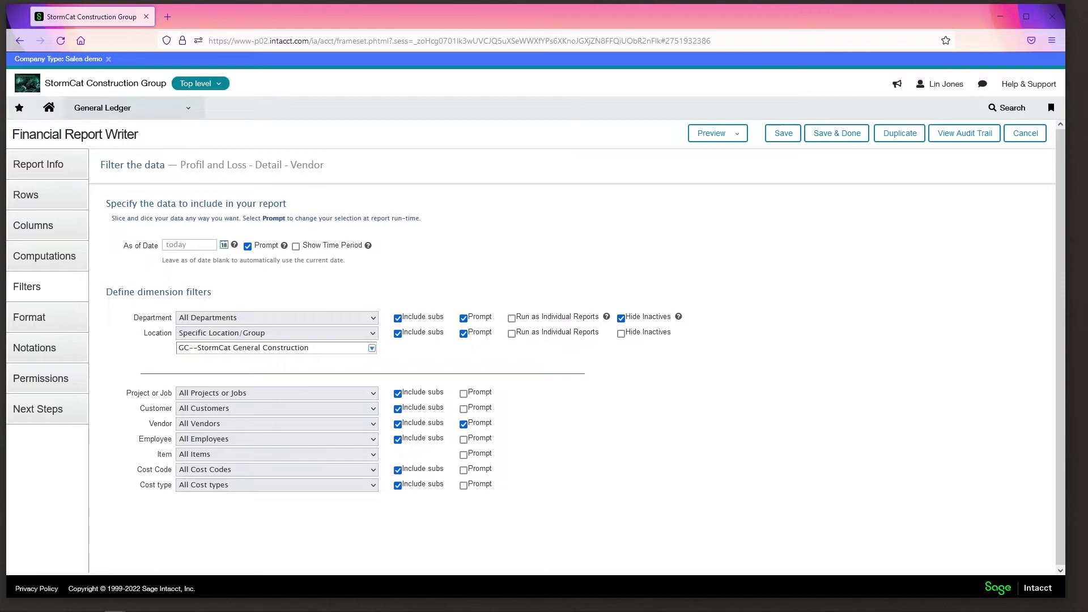
Step: Open a blank item form from the Purchasing items list, review its General fields, and cancel it
mouse_move(134, 107)
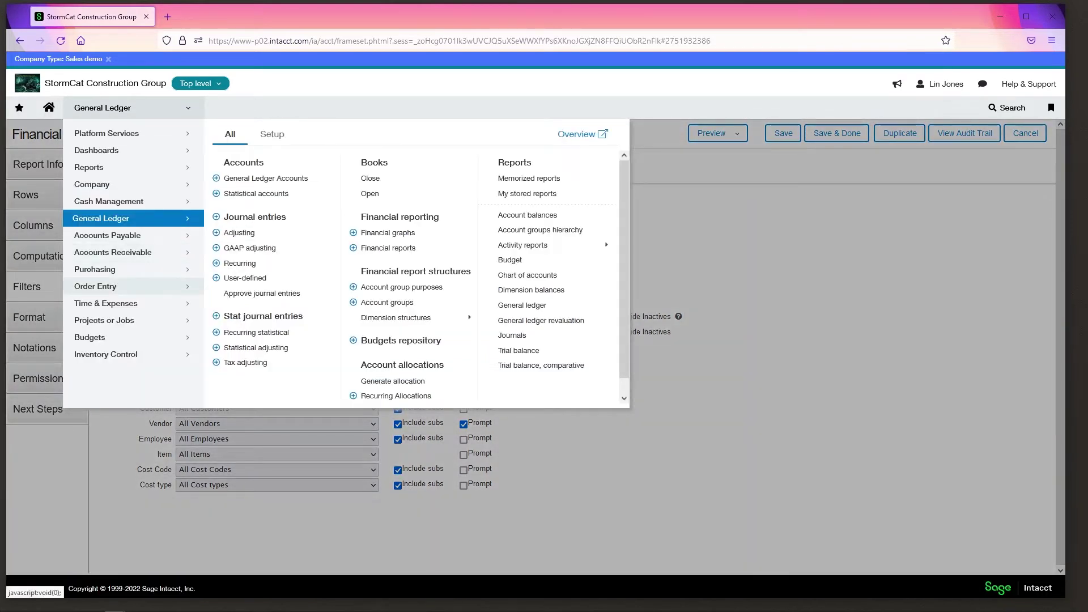
left_click(133, 269)
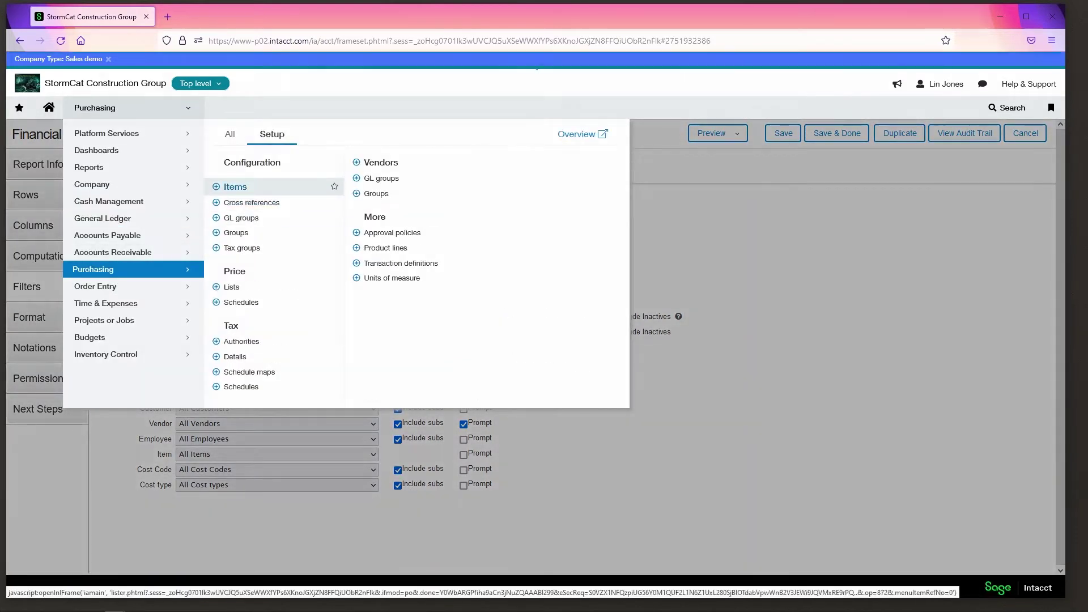
left_click(235, 187)
key("Return")
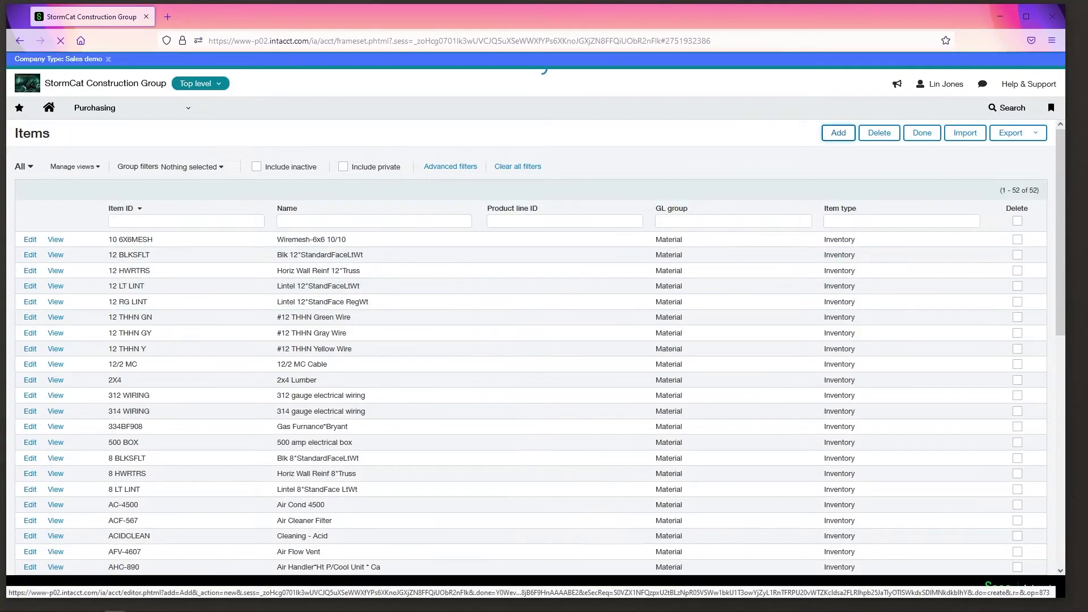
left_click(838, 133)
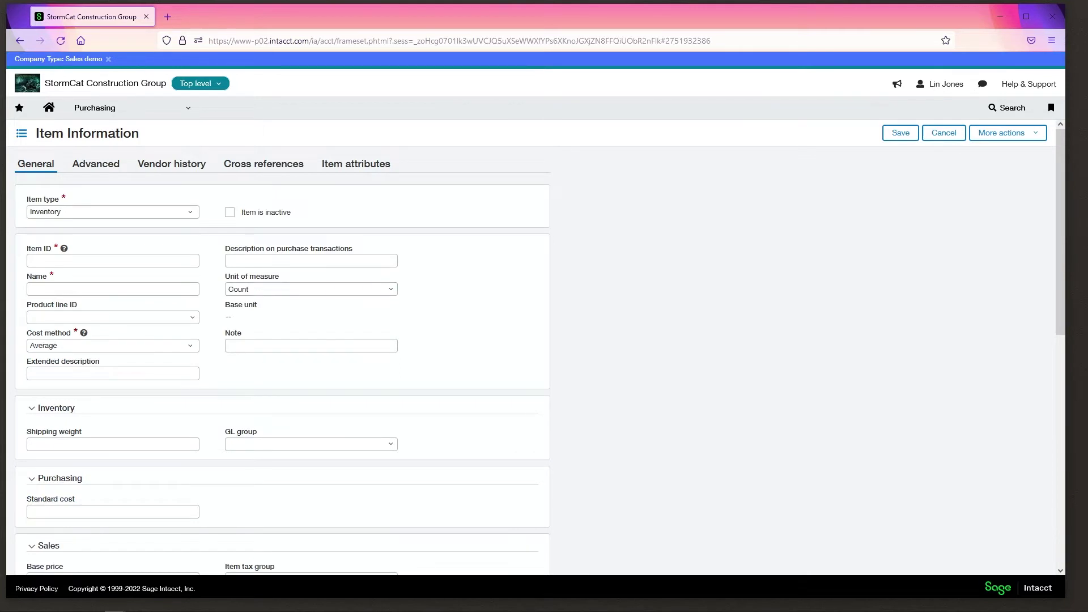
left_click(112, 373)
scroll(113, 373, "down", 2)
scroll(112, 373, "up", 2)
left_click(944, 133)
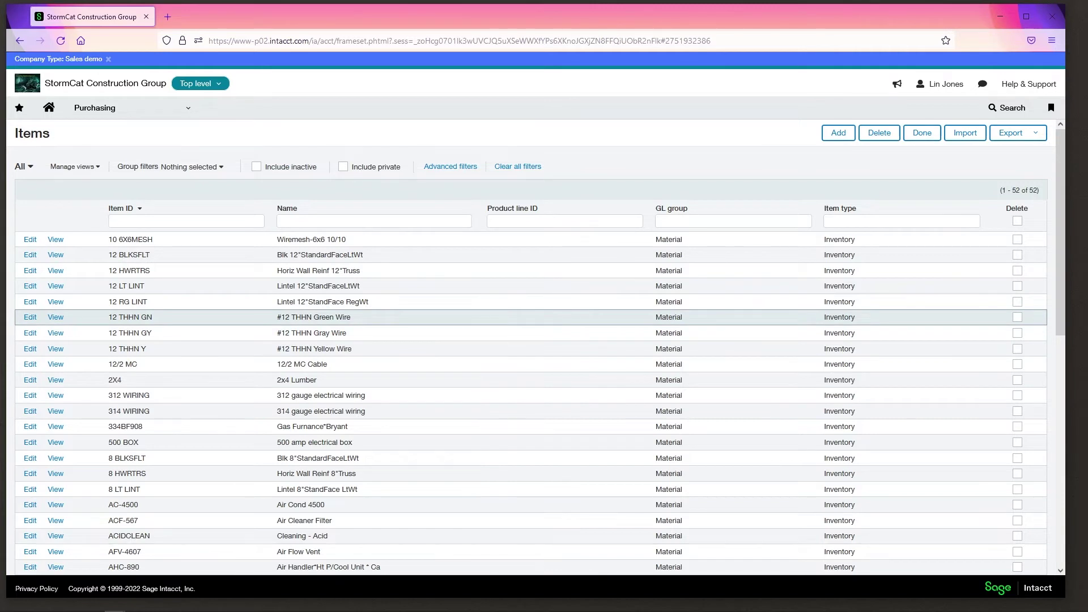
Step: Highlight the 12 THHN wire entries in the items list and open the list of item GL groups
left_click_drag(108, 317, 146, 349)
left_click(170, 332)
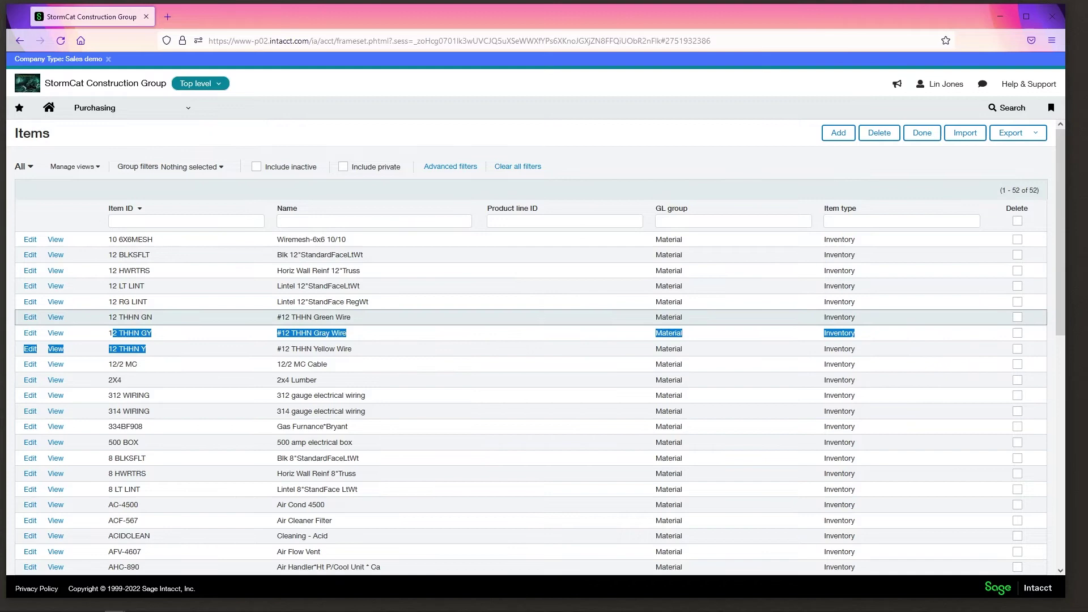
left_click(130, 108)
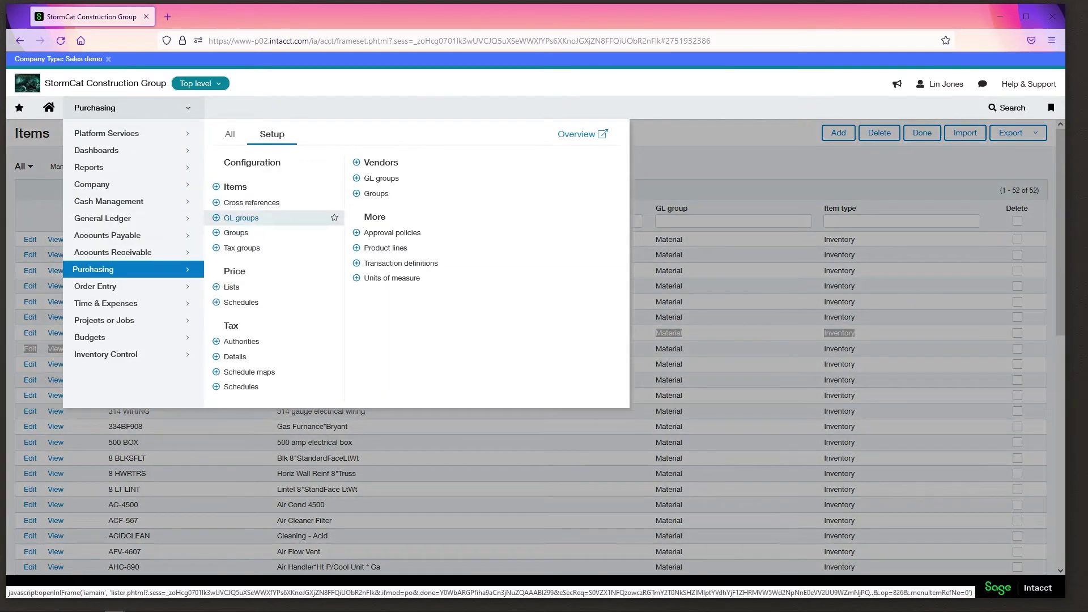
left_click(241, 217)
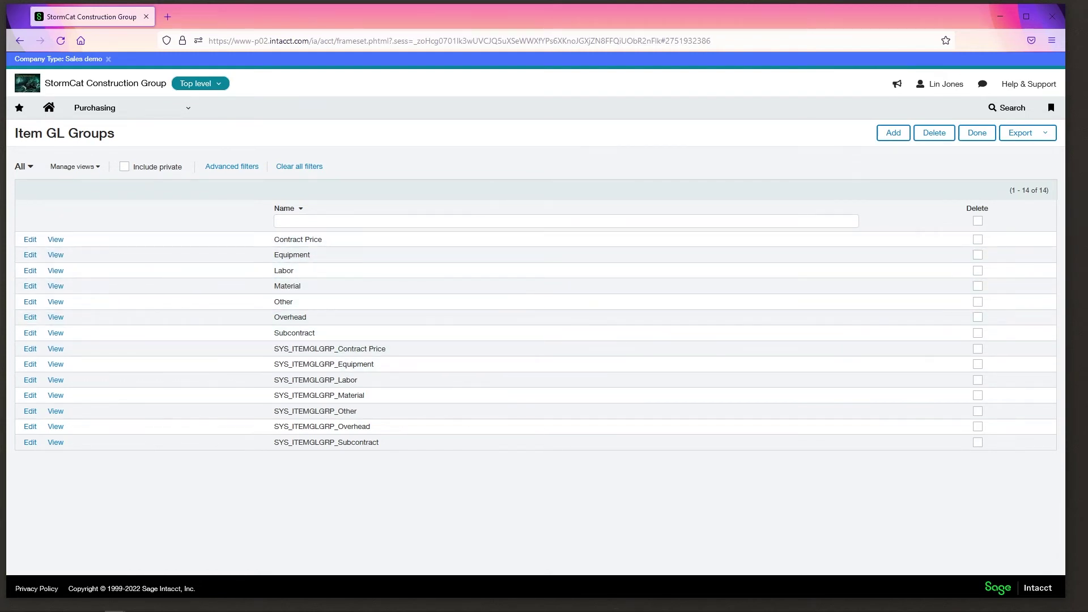
Step: Open the purchasing transaction definition for Vendor Invoices and examine the Material line in its GL posting account mapping
left_click(94, 108)
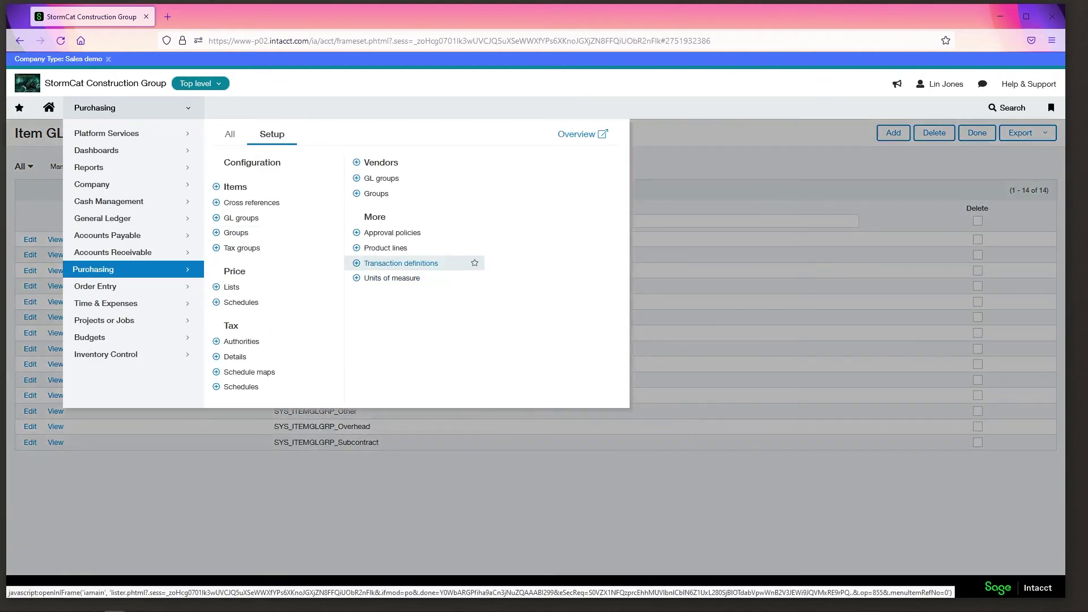
left_click(474, 263)
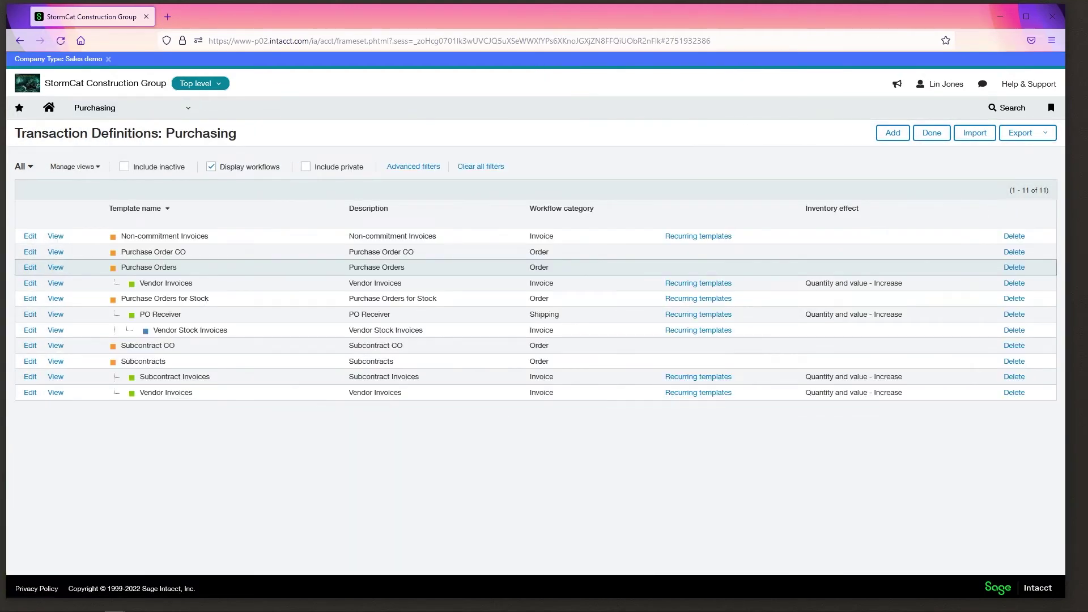
left_click(30, 283)
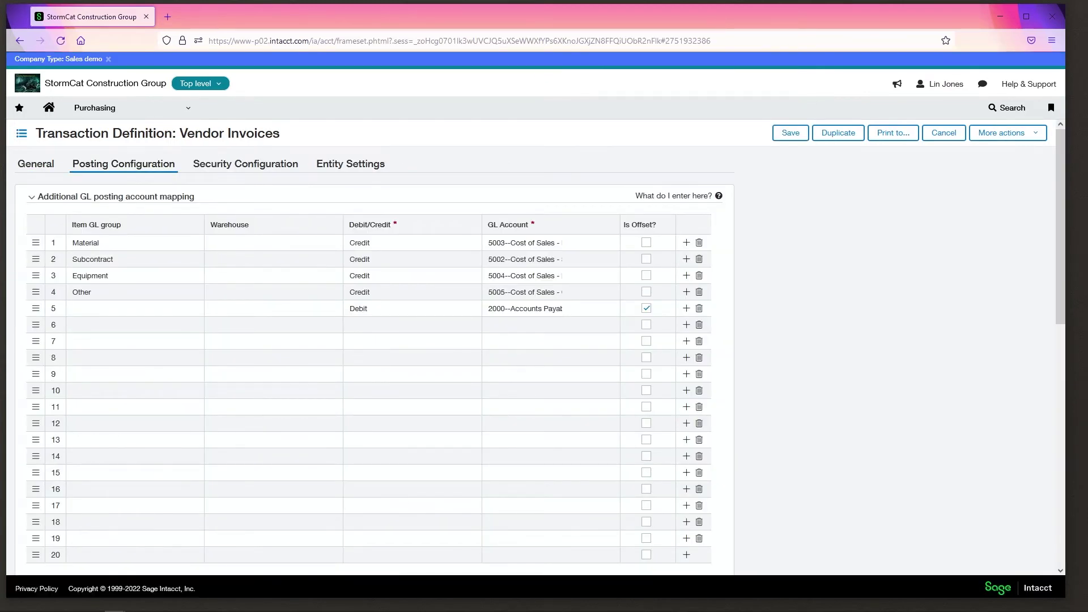
left_click(524, 242)
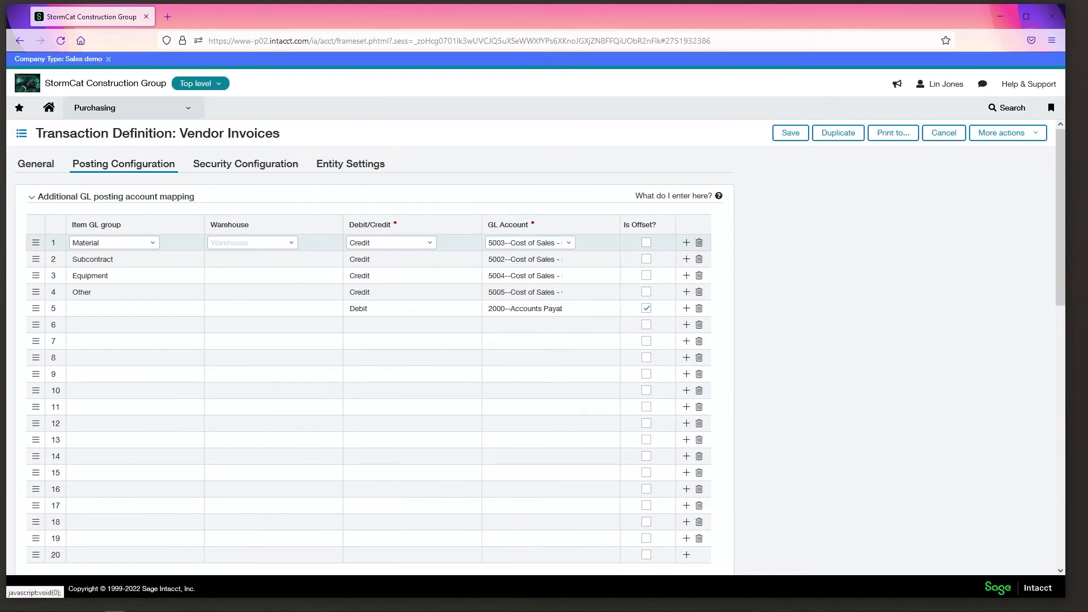
Step: Return to the Purchasing items list and examine the inventory and non-inventory items with their GL groups
left_click(130, 108)
left_click(238, 185)
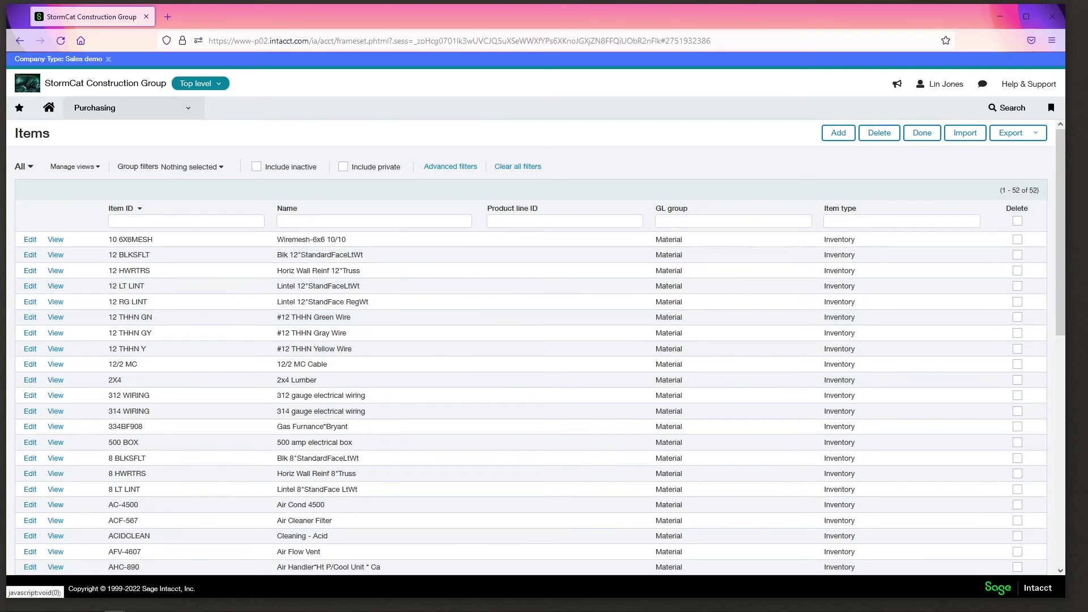
left_click(130, 108)
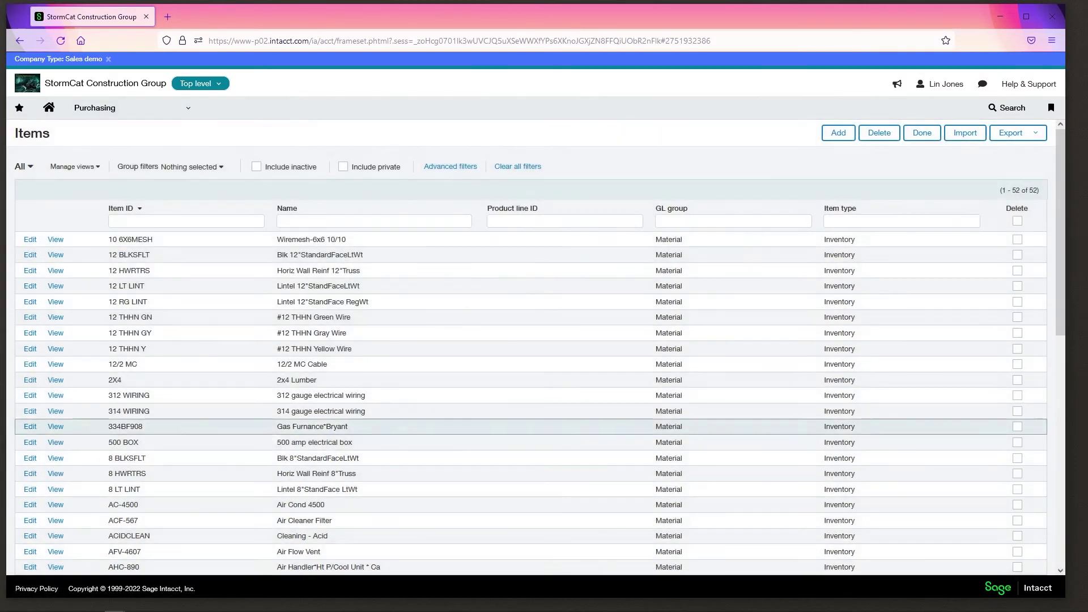
scroll(510, 429, "down", 3)
scroll(510, 429, "down", 2)
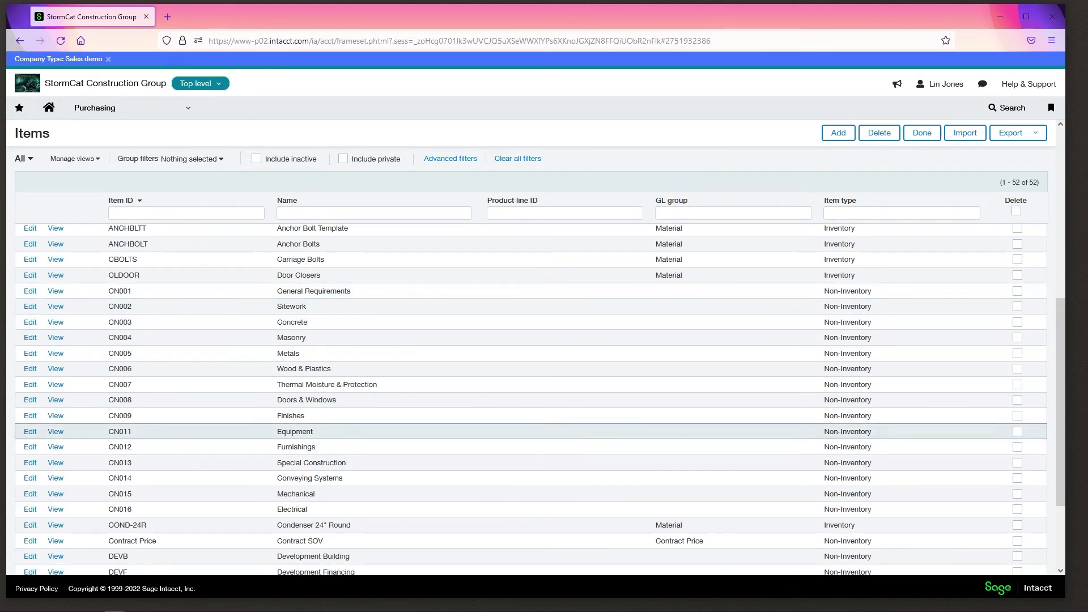
scroll(530, 415, "down", 4)
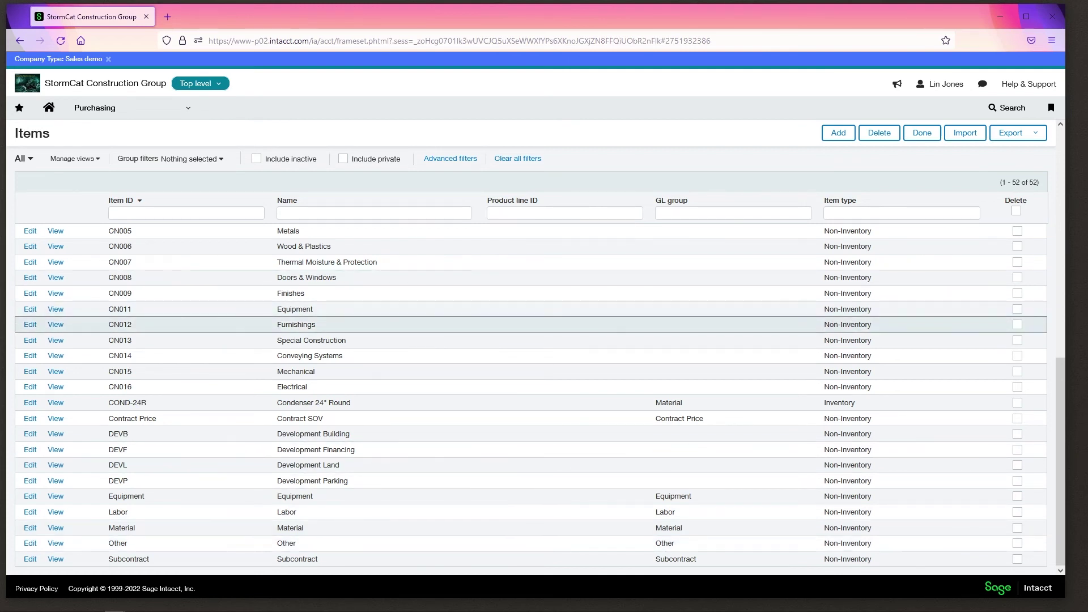
scroll(510, 335, "up", 5)
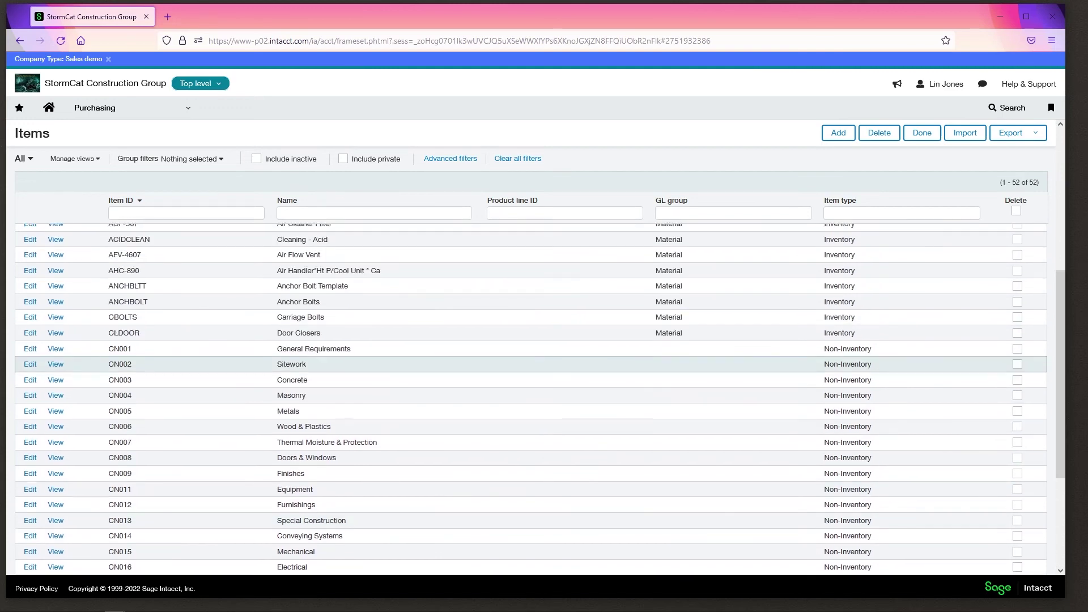
scroll(510, 339, "up", 2)
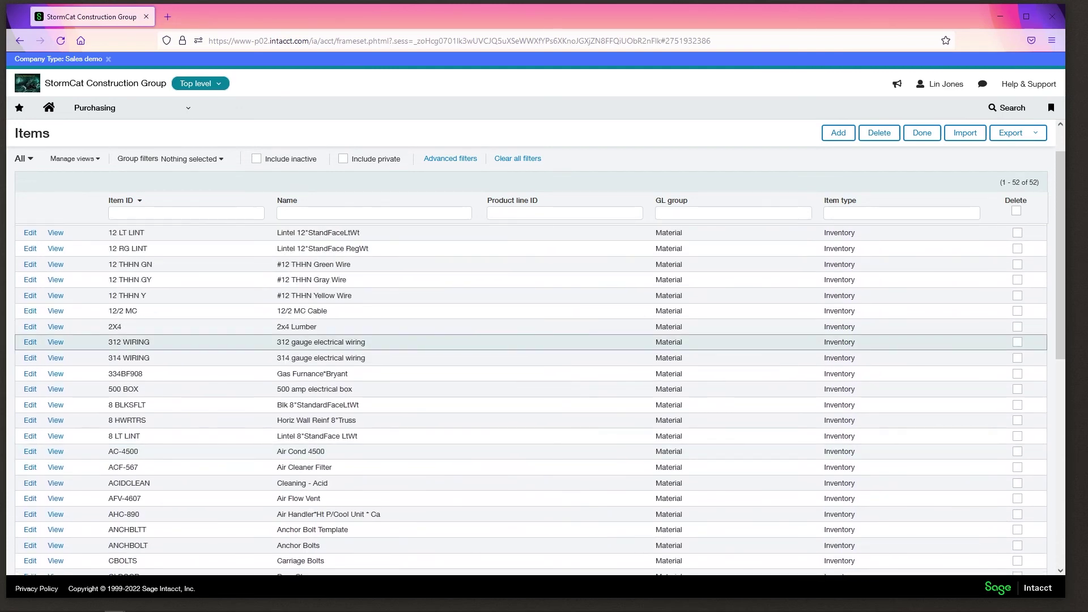
scroll(510, 343, "up", 2)
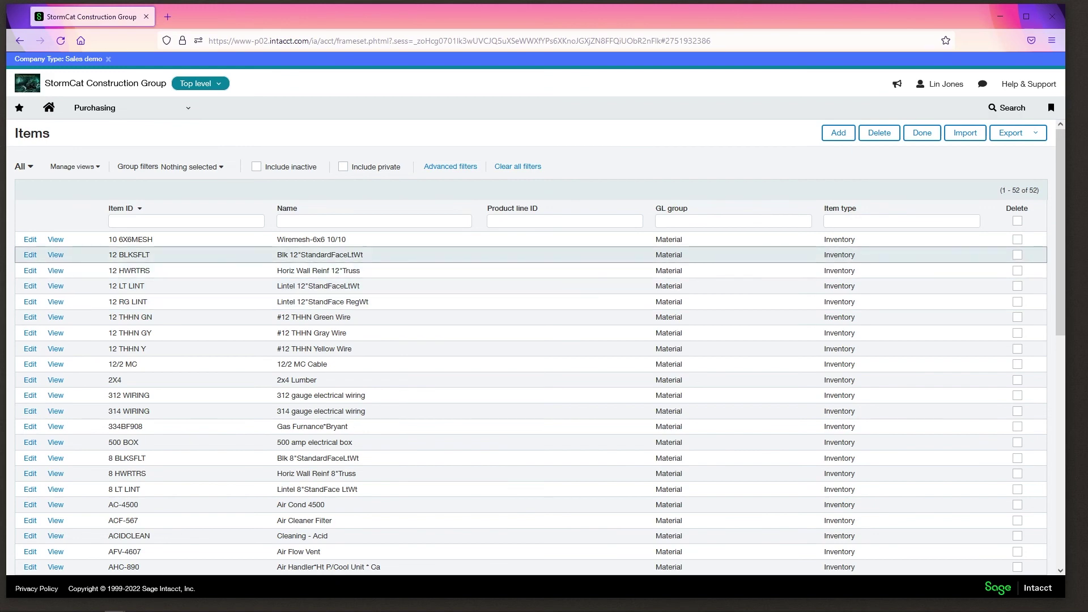
scroll(530, 322, "down", 7)
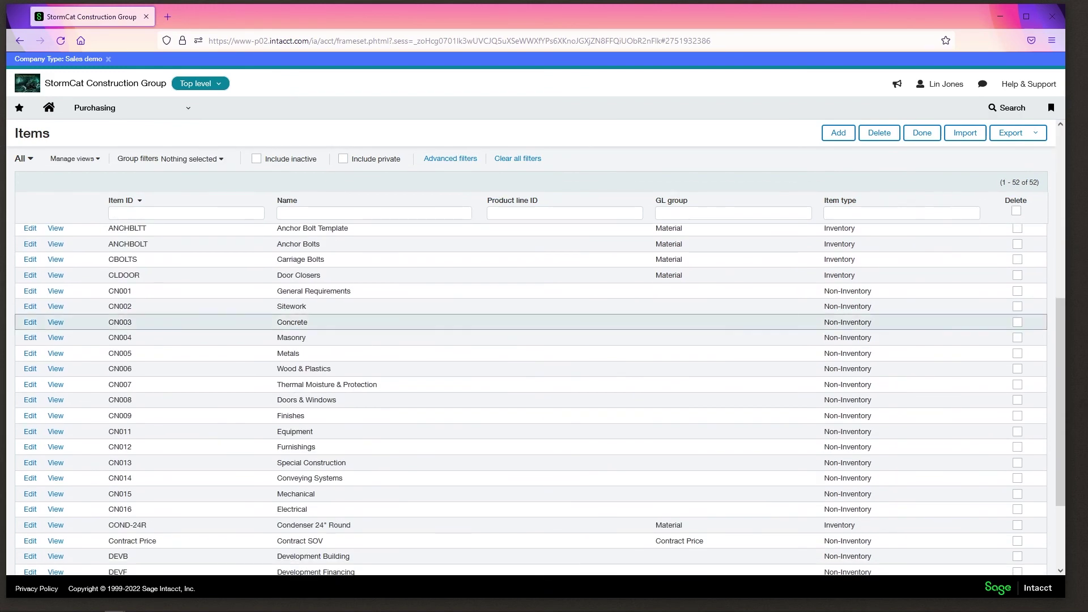